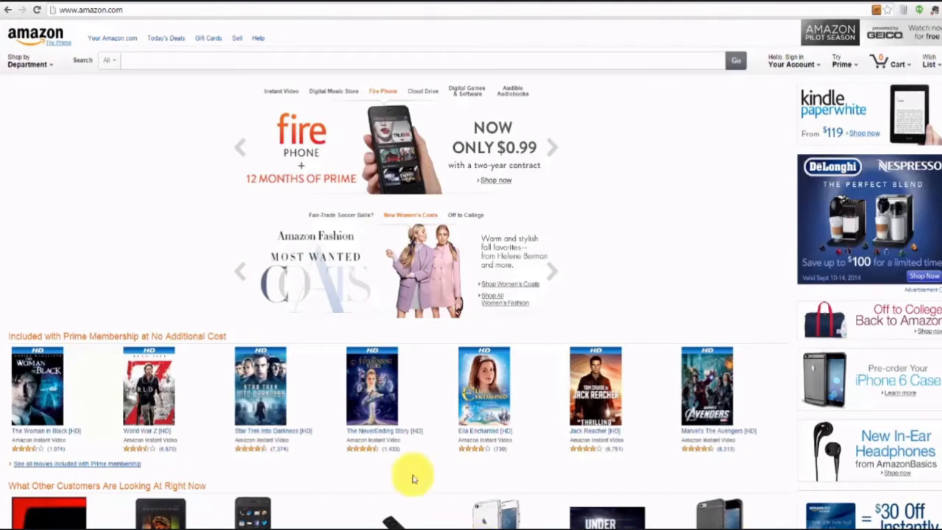
- Search Amazon for "mead security envelopes" and open the Mead Security Envelope, White, 40/box (Pack of 3) listing
click(320, 60)
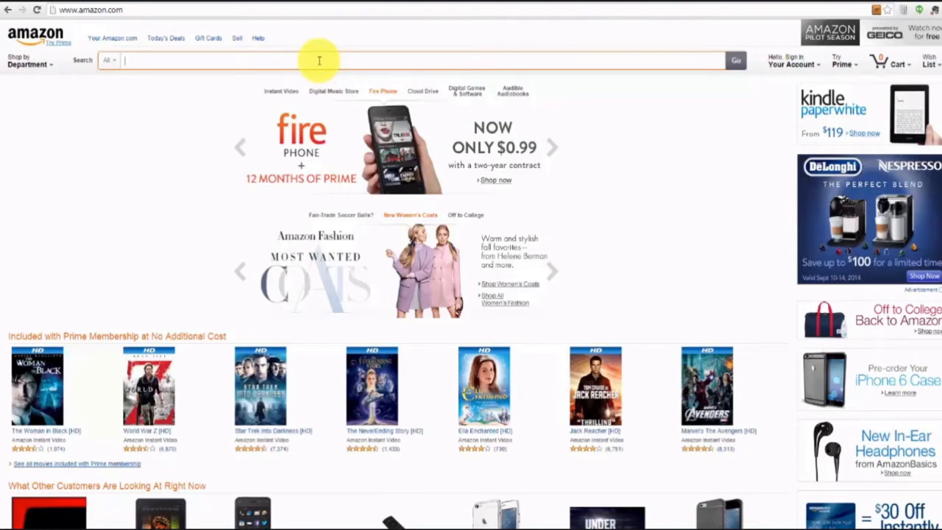
text(MEad securit)
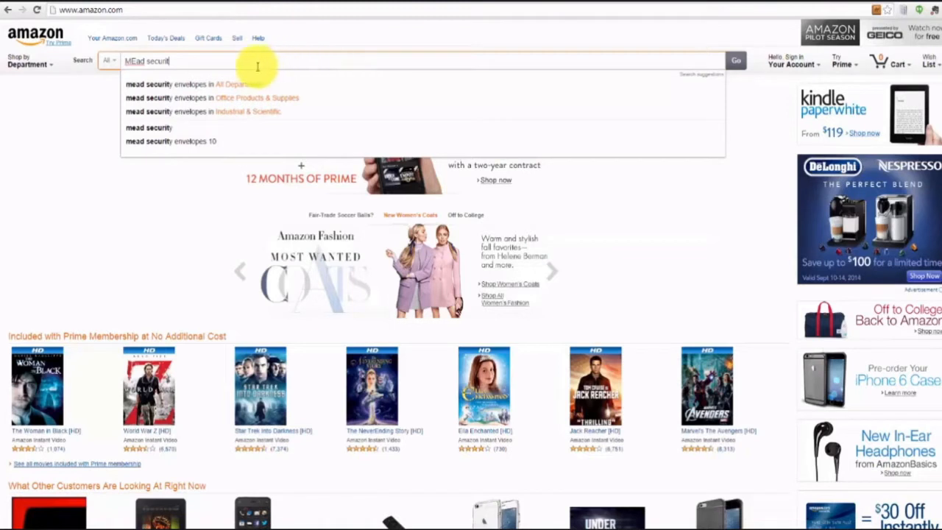
click(198, 88)
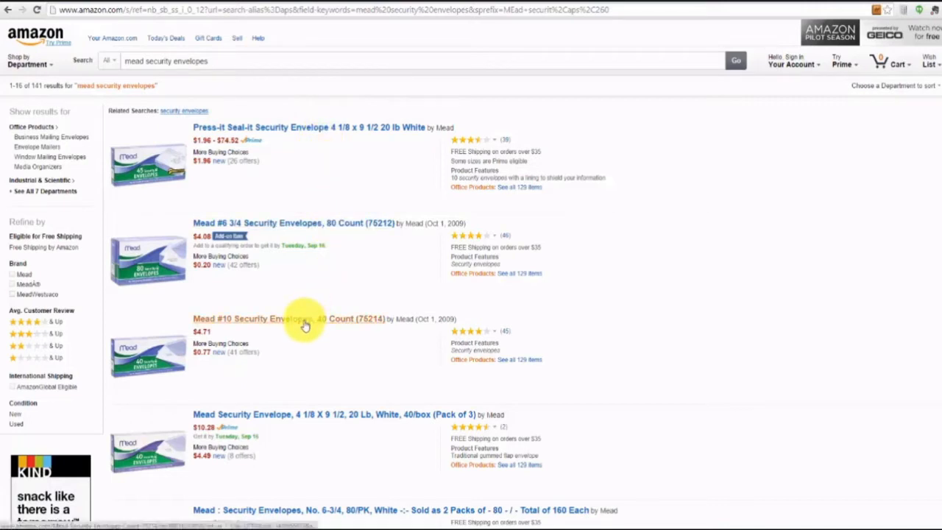
click(314, 416)
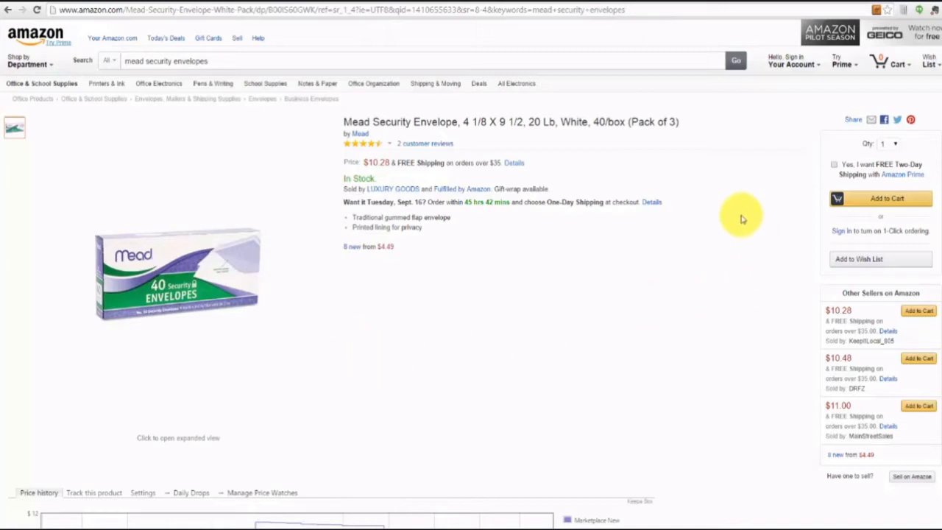
- Open the new offers for the envelope three-pack and review the competing sellers' prices and fulfillment methods
click(346, 254)
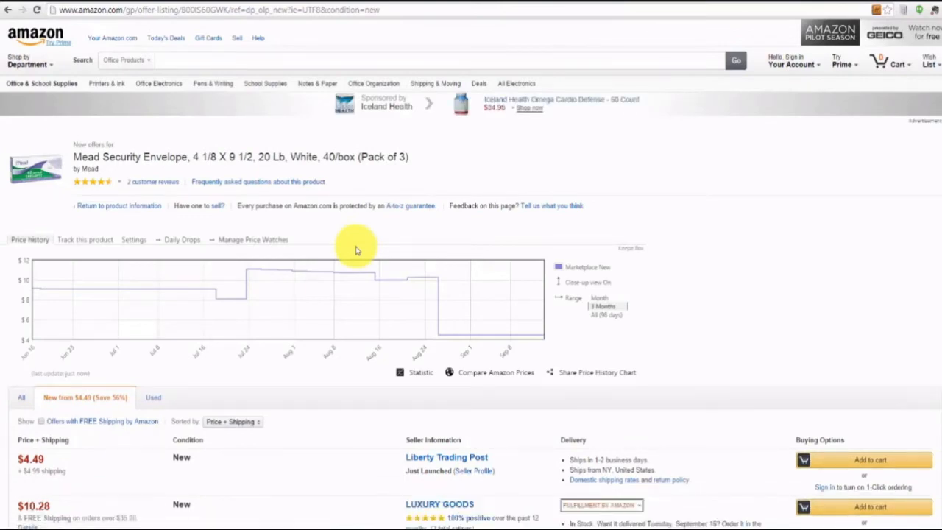
scroll(356, 250, down, 2)
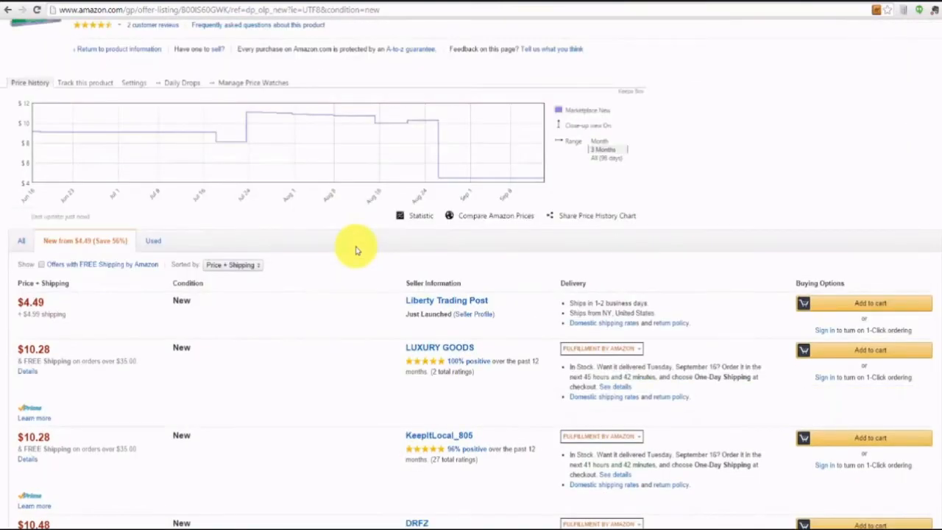
scroll(355, 250, down, 1)
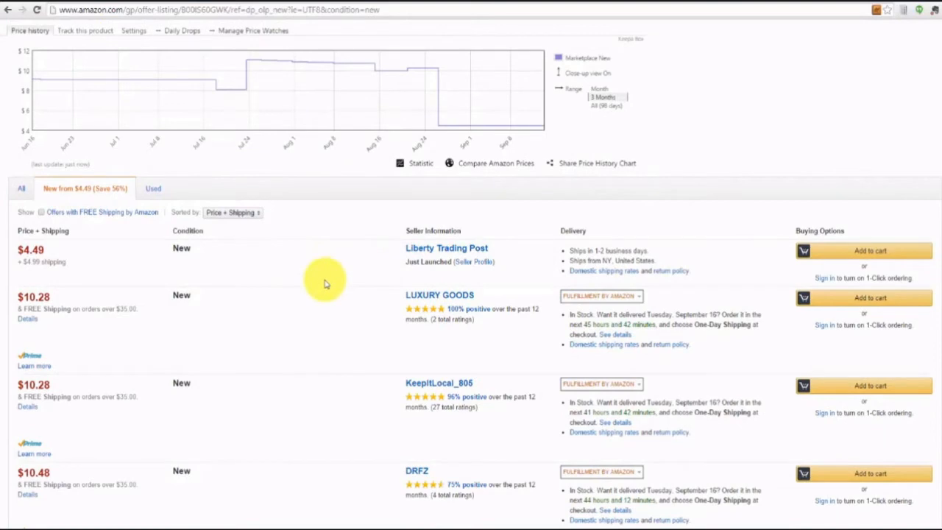
scroll(326, 283, down, 4)
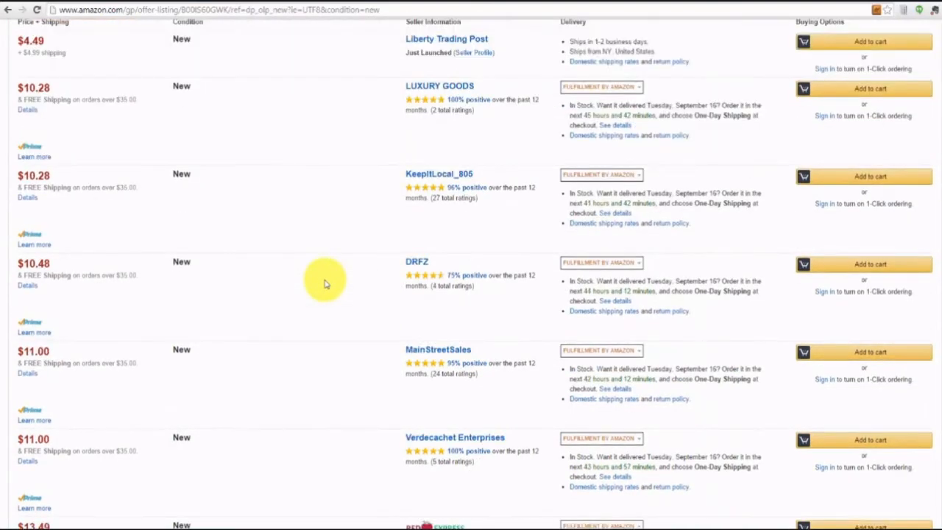
scroll(326, 284, down, 1)
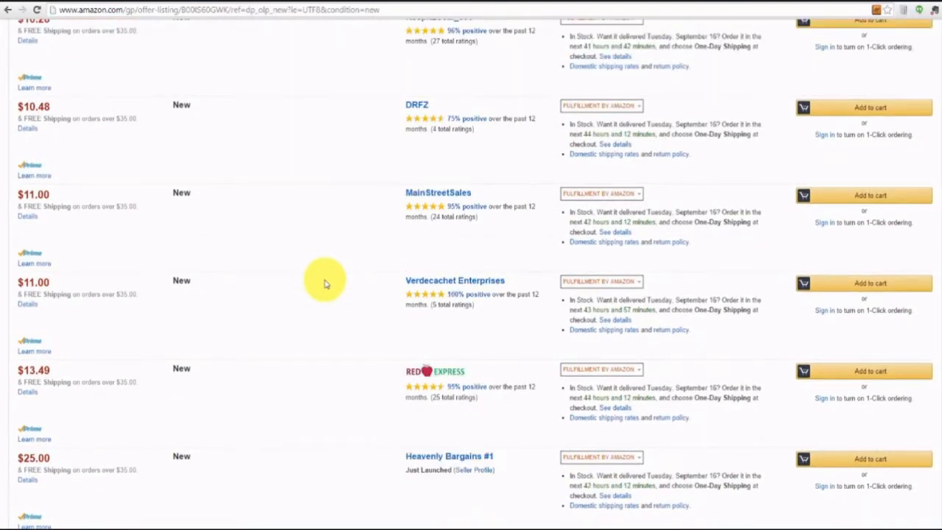
scroll(326, 283, down, 1)
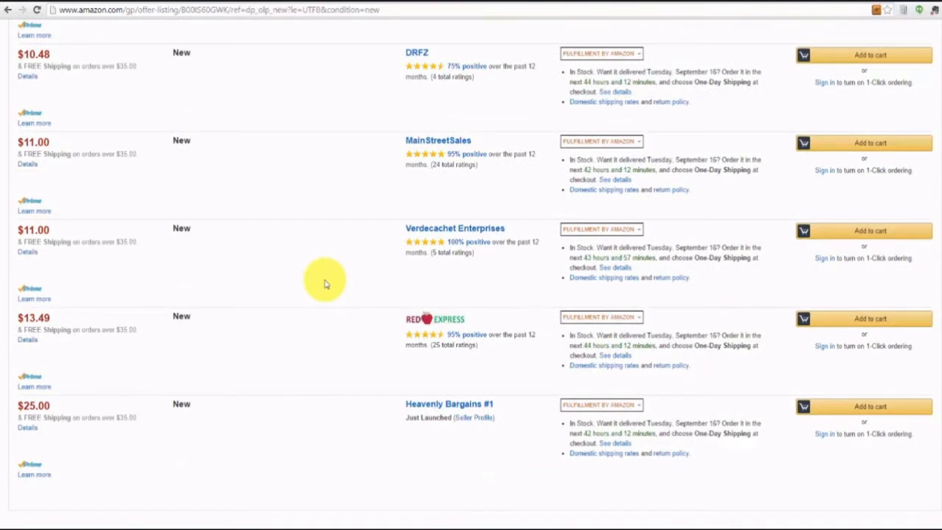
scroll(326, 283, up, 15)
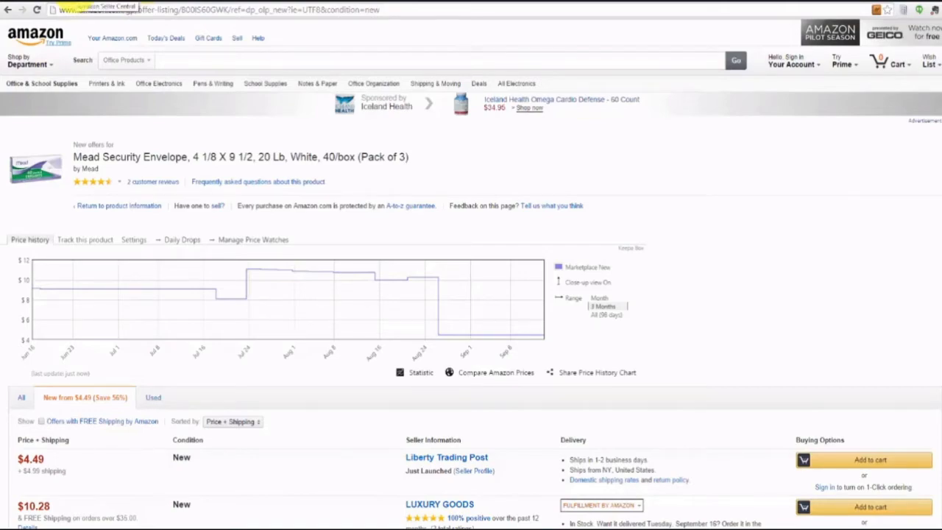
- Switch to Amazon Seller Central and open the page for adding a product to the inventory
click(66, 5)
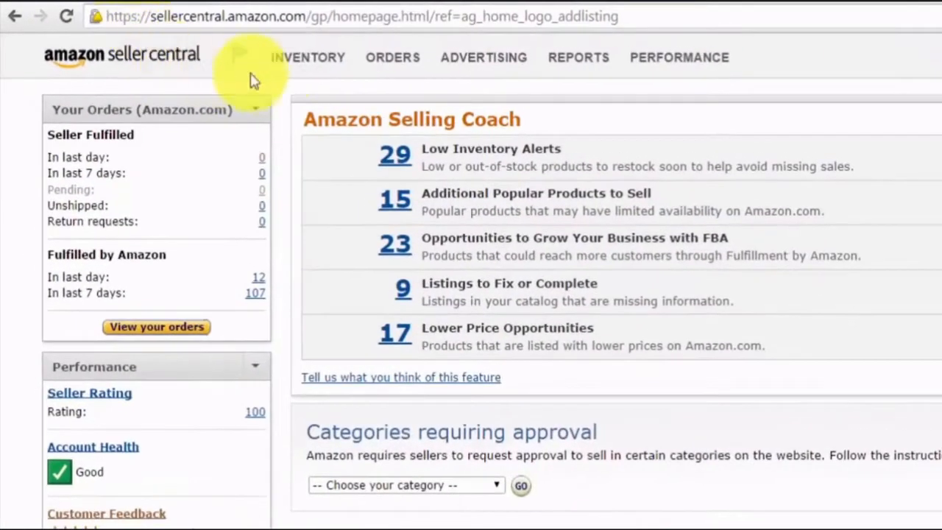
mouse_move(161, 38)
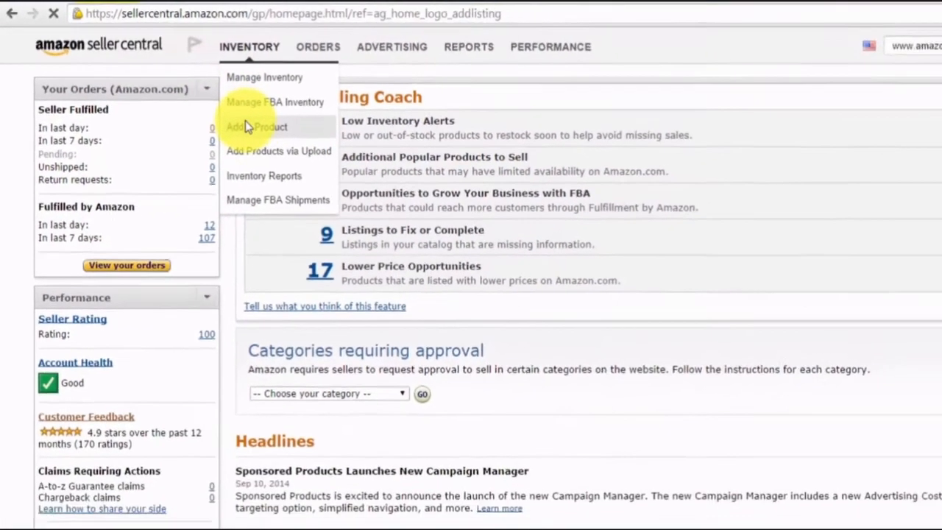
click(306, 157)
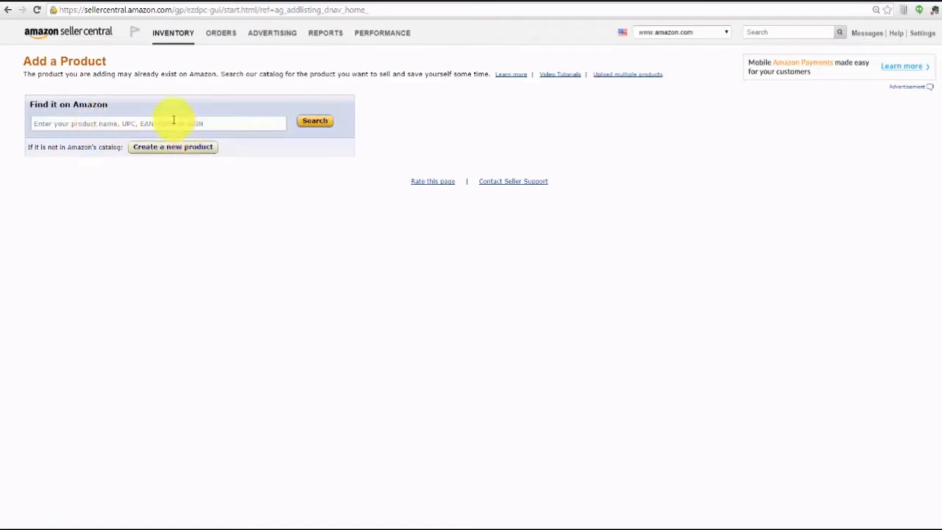
- Search Amazon's catalog by product name for "mead 40 security envelopes"
click(114, 124)
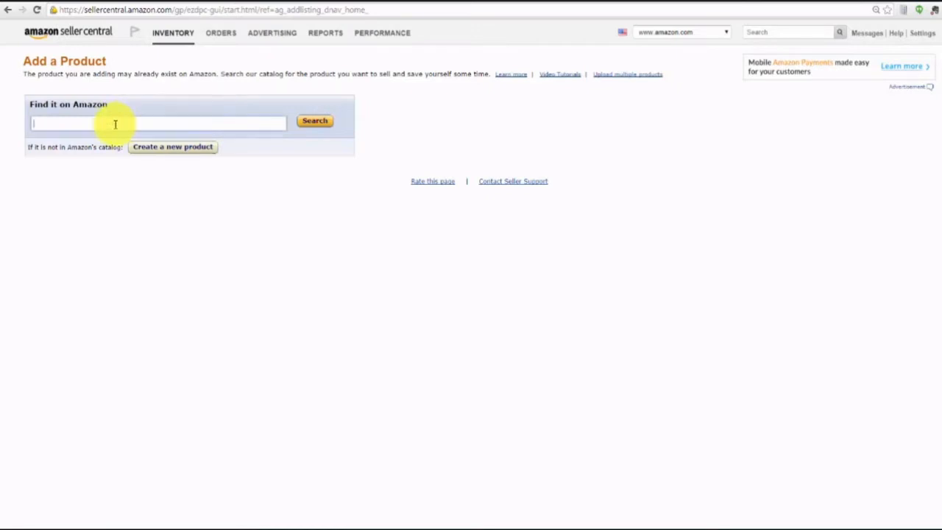
text(Mead)
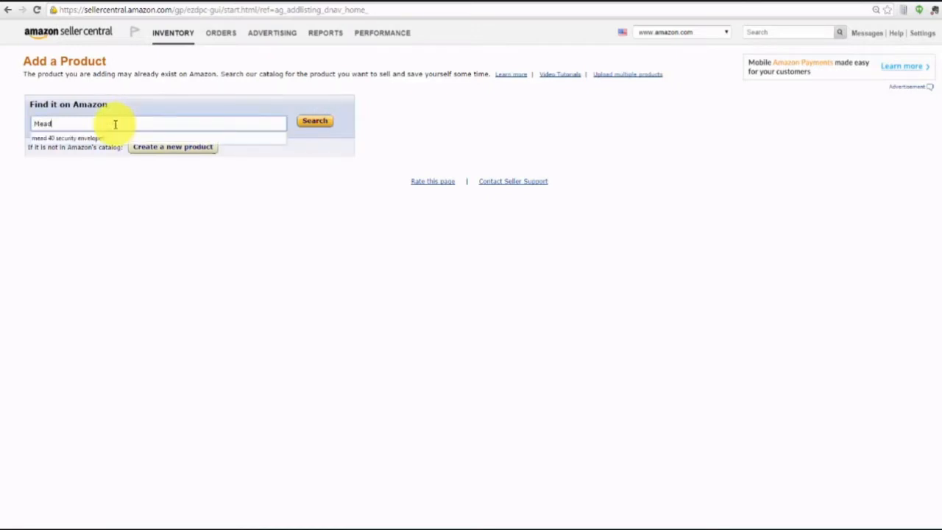
click(81, 140)
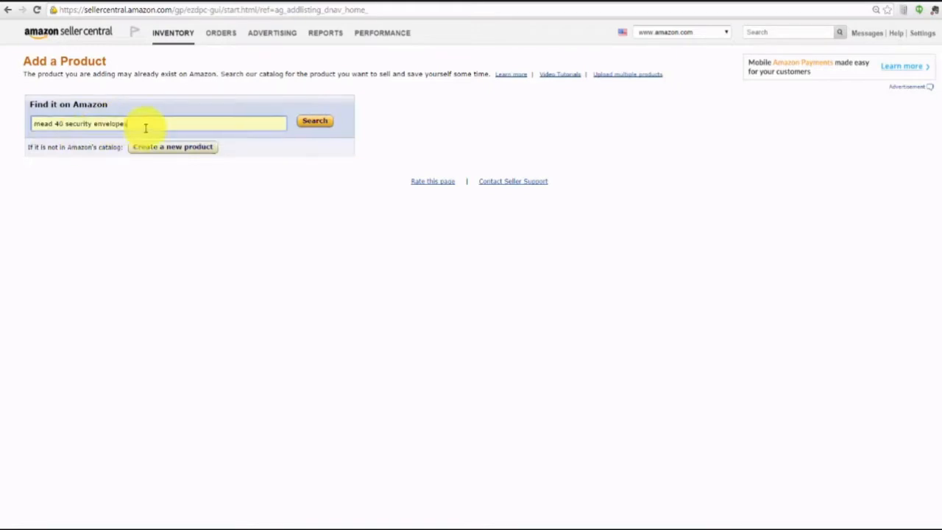
click(311, 122)
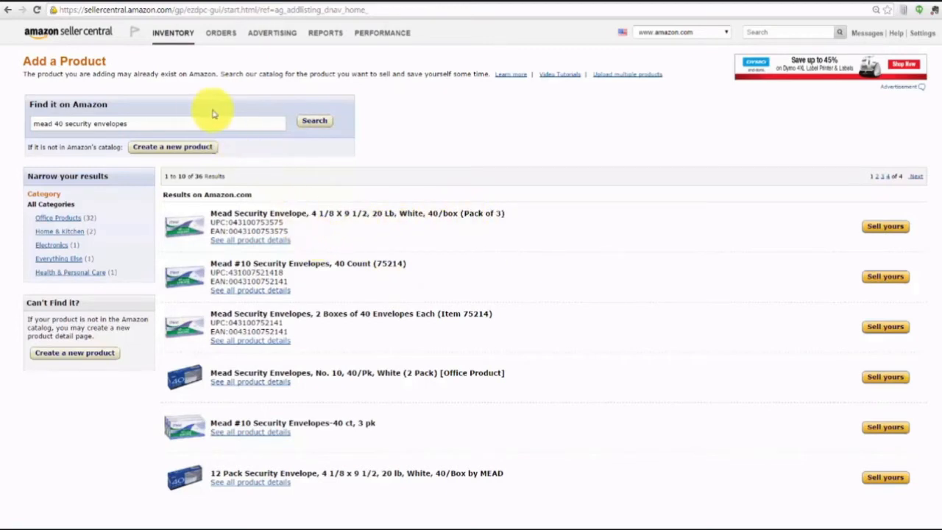
drag(243, 120, 1, 123)
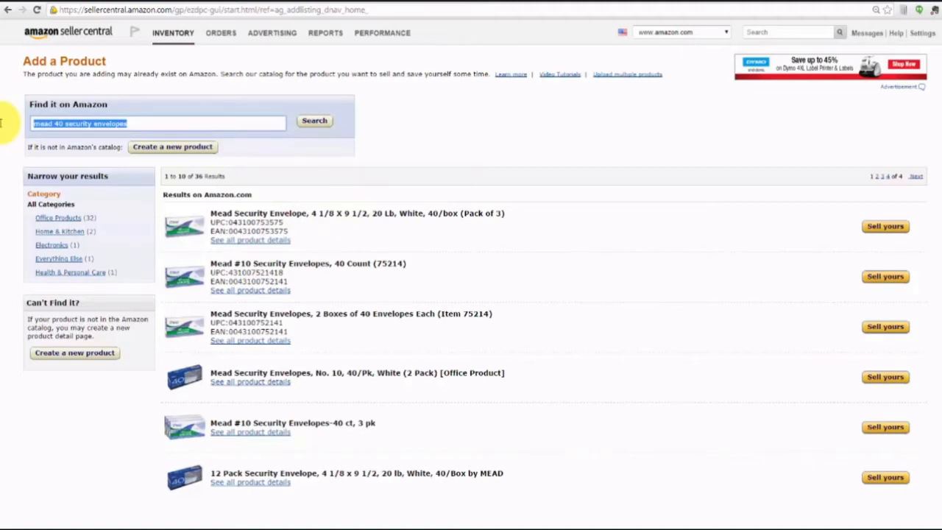
text(04)
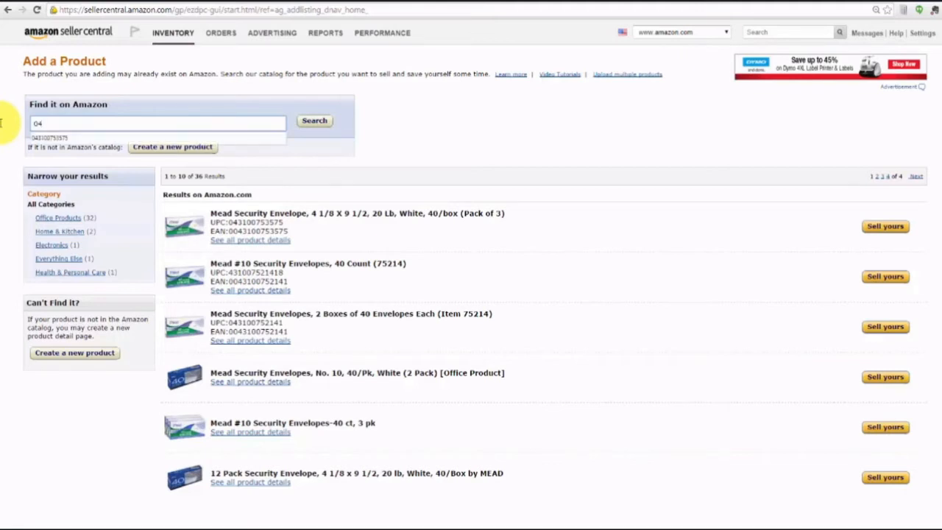
text(3100753575)
key(Return)
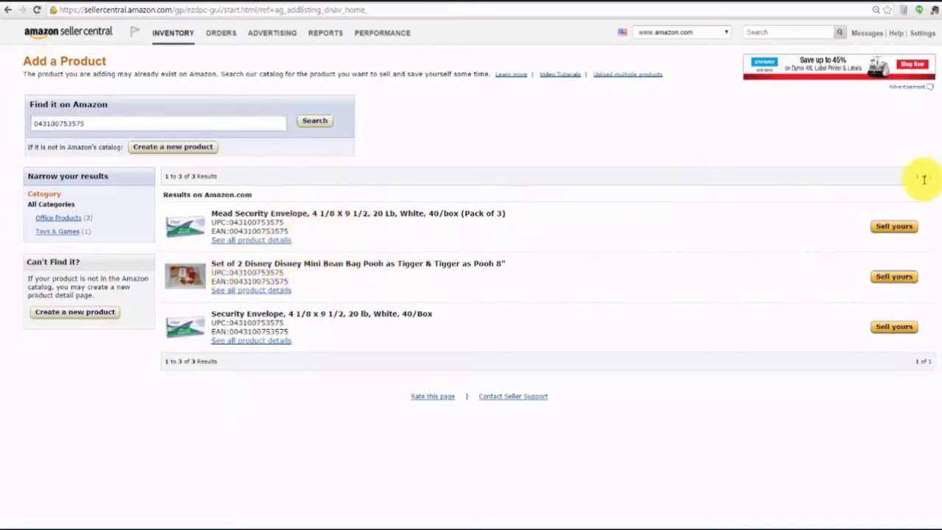
click(895, 229)
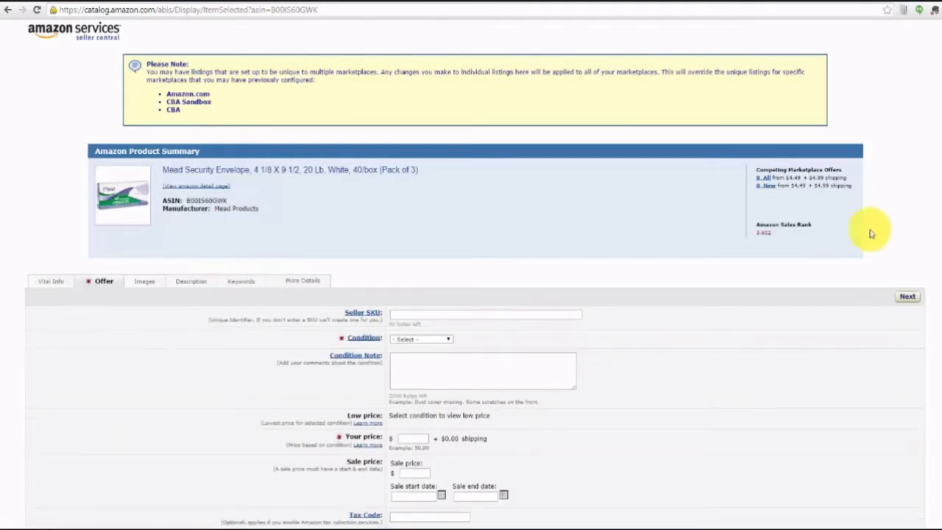
- Set the seller SKU to Mead-40-Security-Envelopes-3pk-00300 and the item's condition to New
scroll(552, 217, down, 2)
click(444, 212)
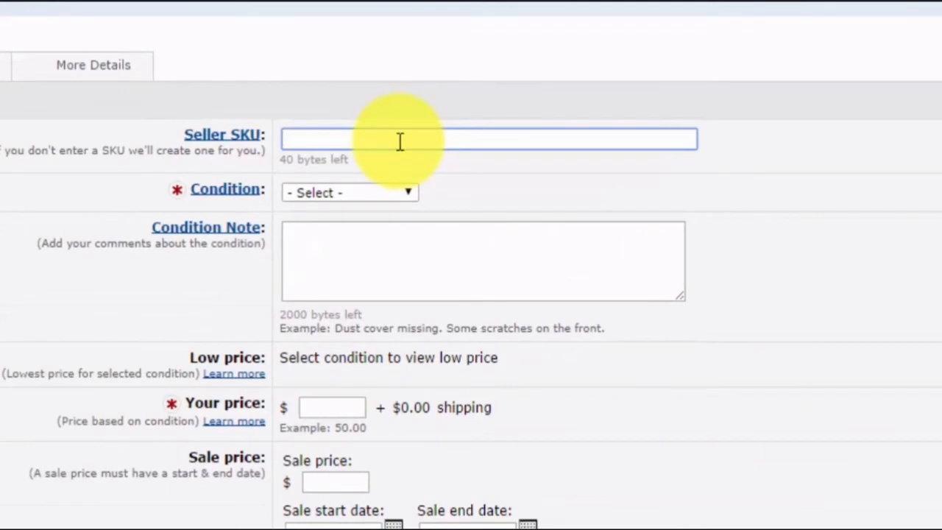
text(Mead-40)
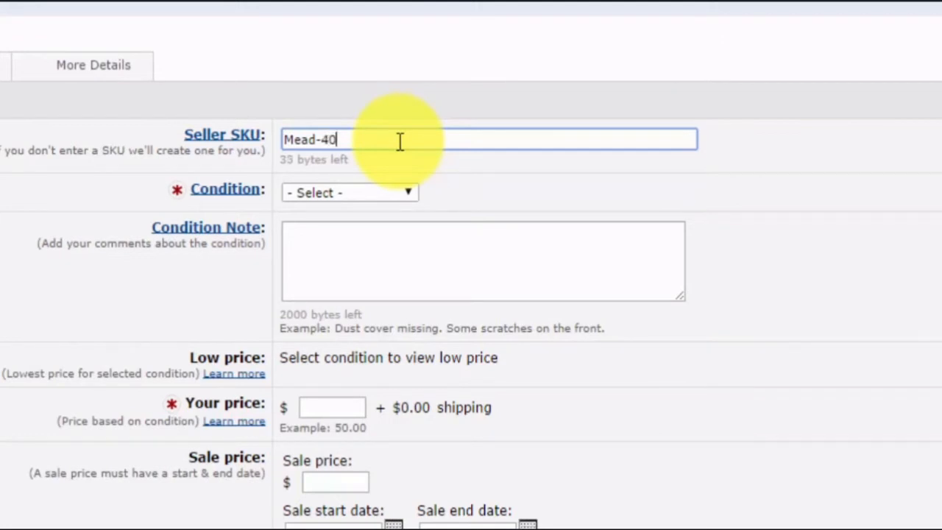
text(-Security-Envelopes-3p)
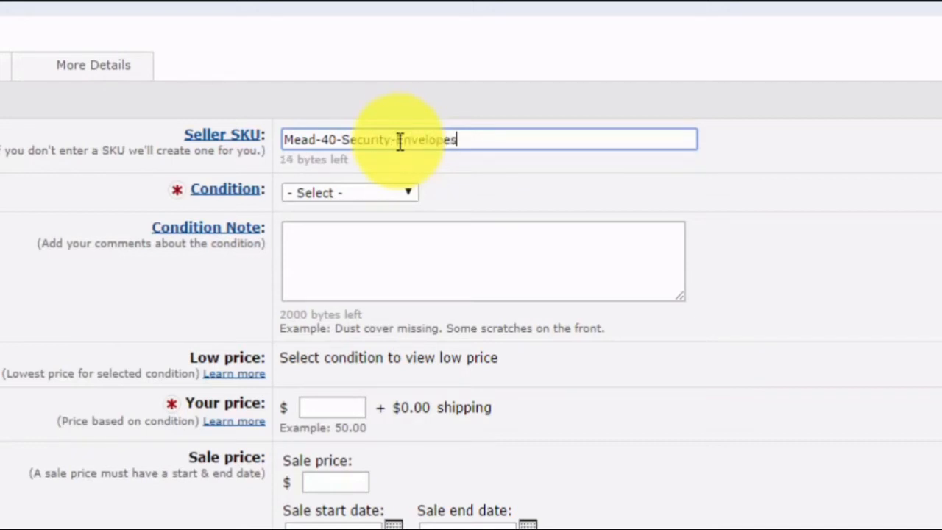
text(k-)
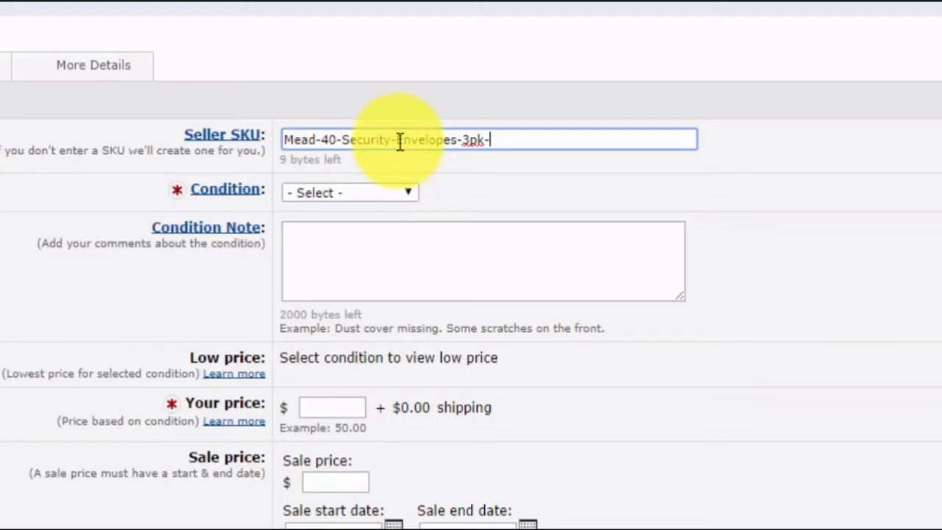
text(00300)
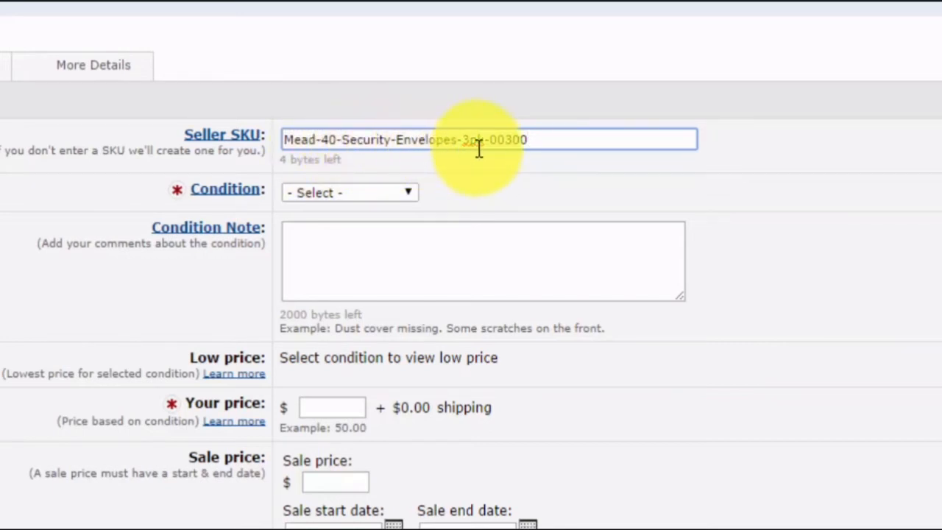
click(388, 193)
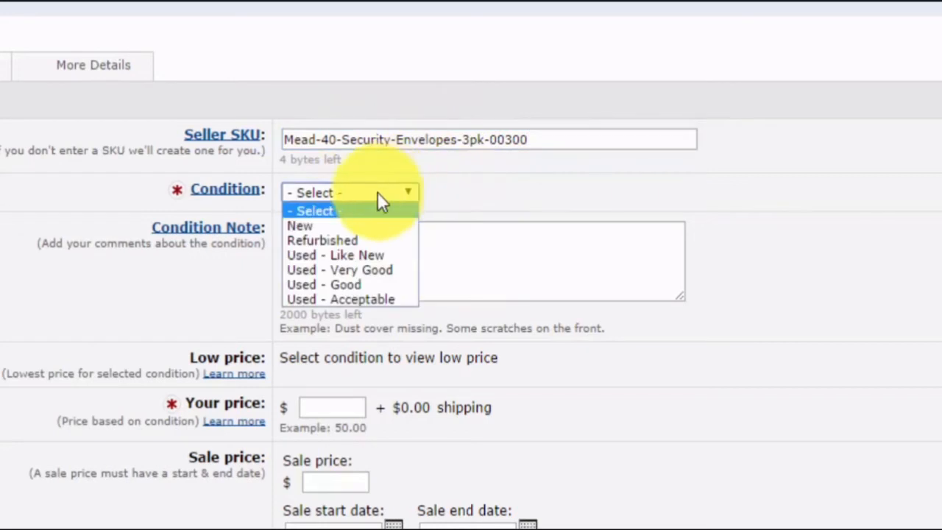
click(368, 225)
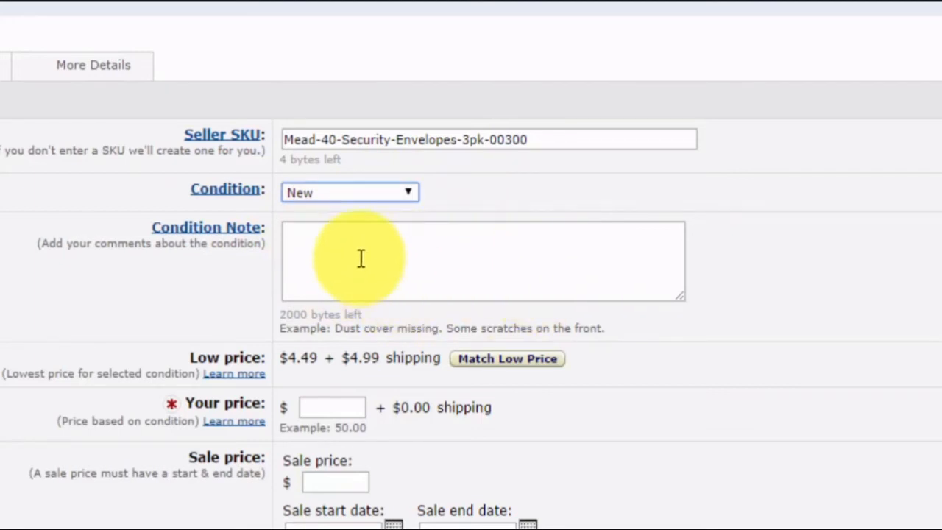
- Set both the offer's regular price and its sale price to $15.00
scroll(360, 258, down, 2)
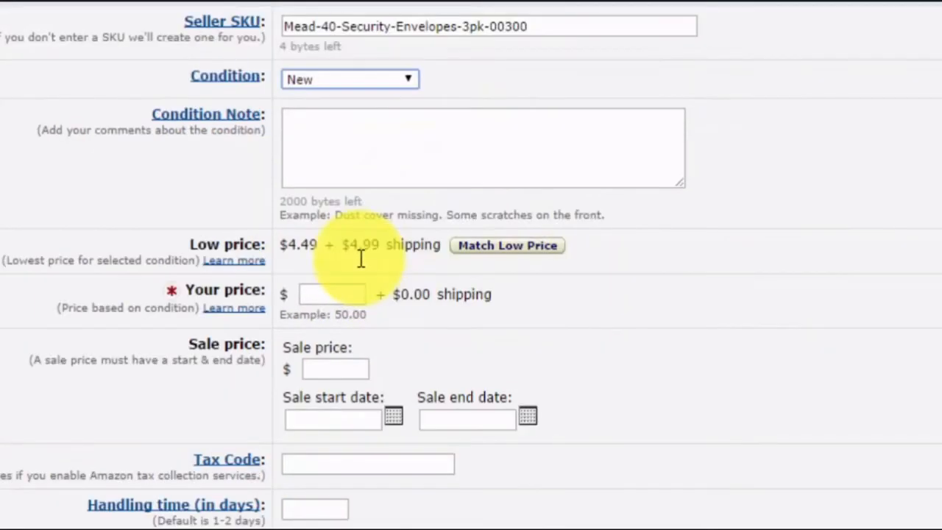
click(331, 294)
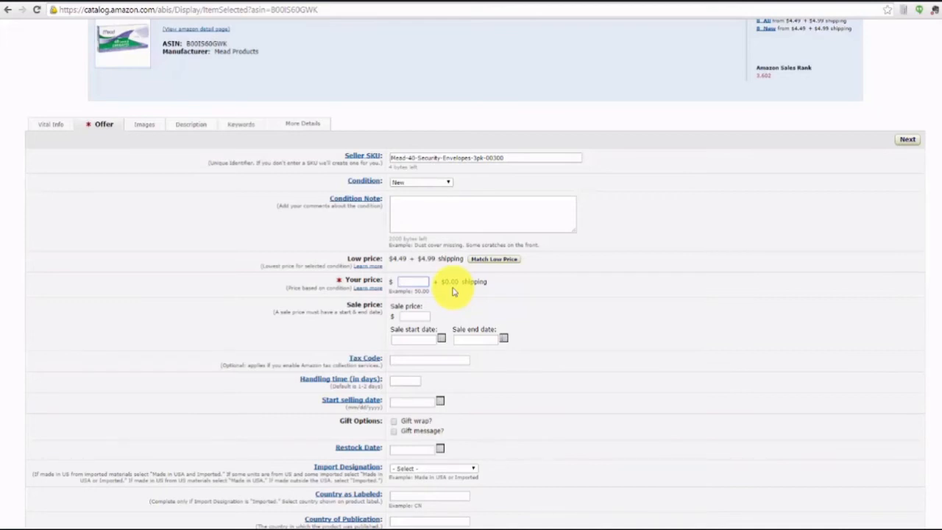
scroll(464, 287, up, 1)
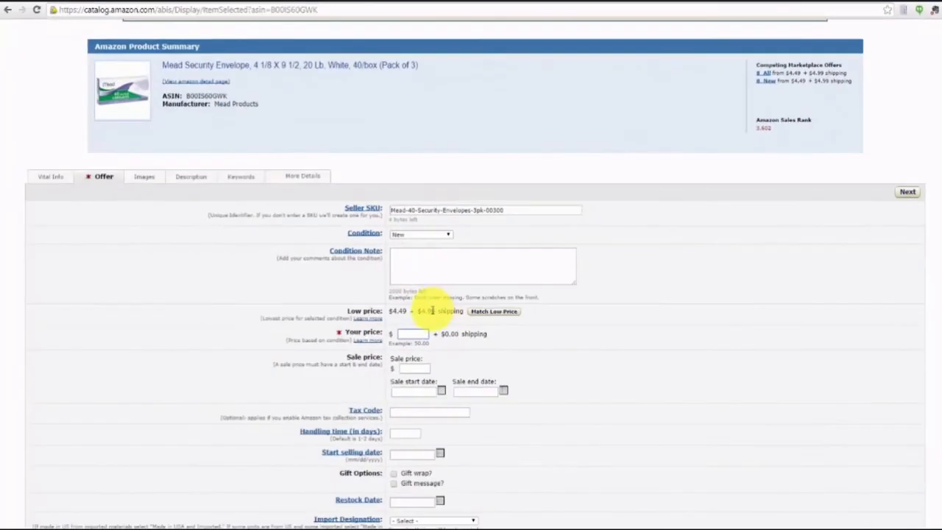
text(10.00)
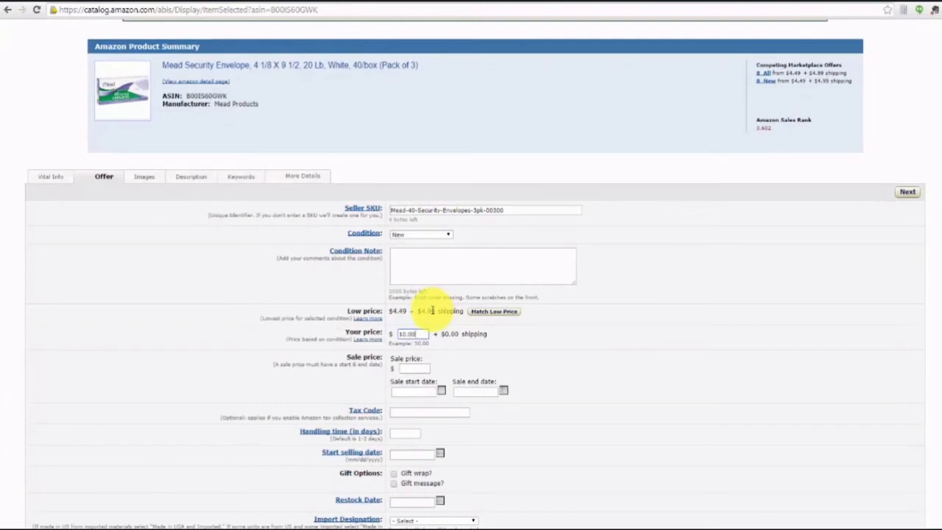
scroll(427, 316, down, 2)
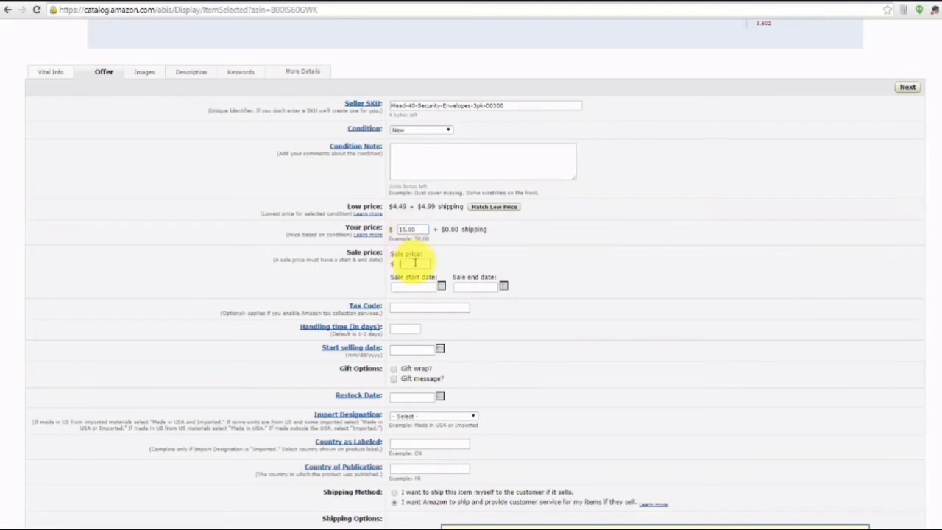
text(10.00)
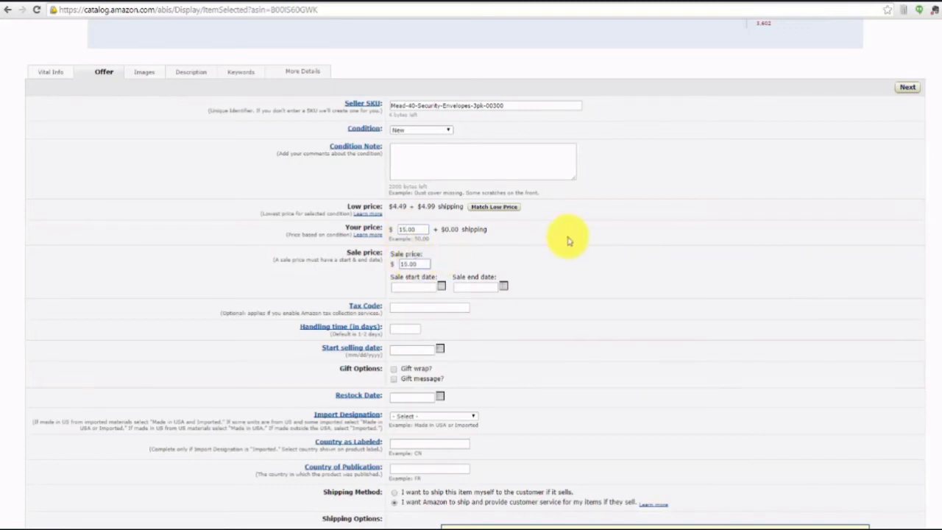
- Set the sale price to $10.00, with a sale period from 09/13/2014 to 09/30/2014
click(440, 288)
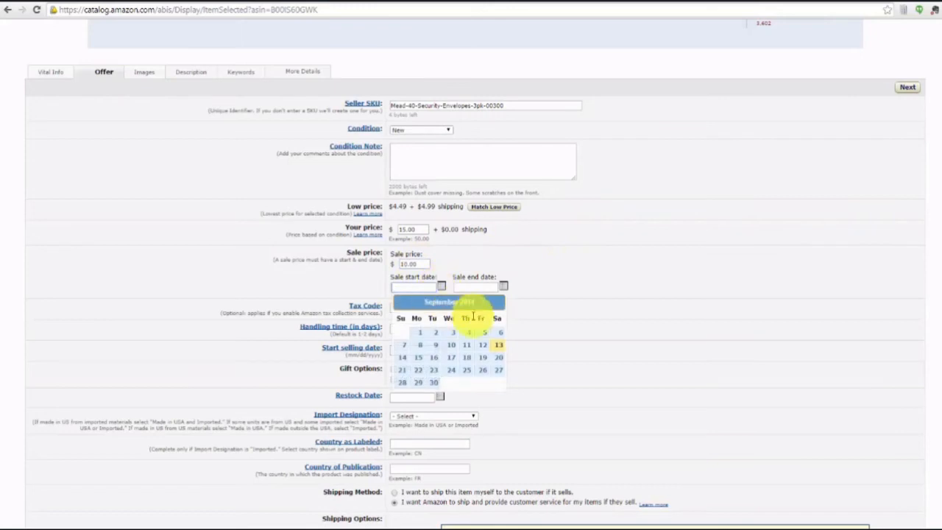
click(498, 346)
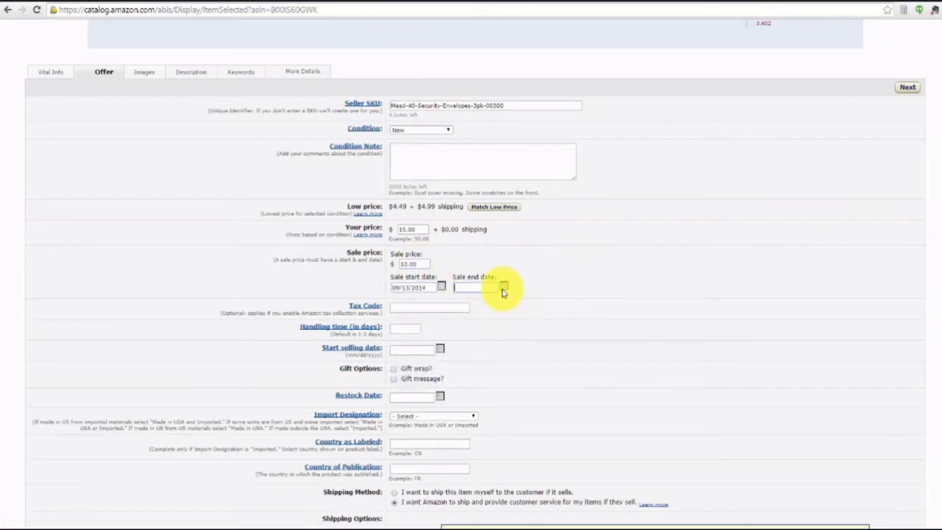
click(504, 286)
click(498, 385)
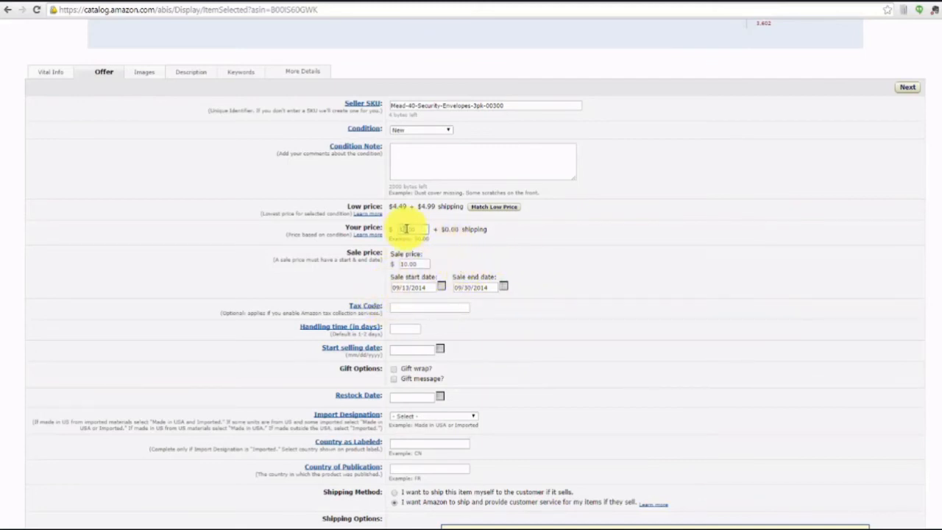
- Set the offer's regular price to $10.00 and enter 0 for the sale price, sale start date and sale end date
drag(416, 264, 361, 265)
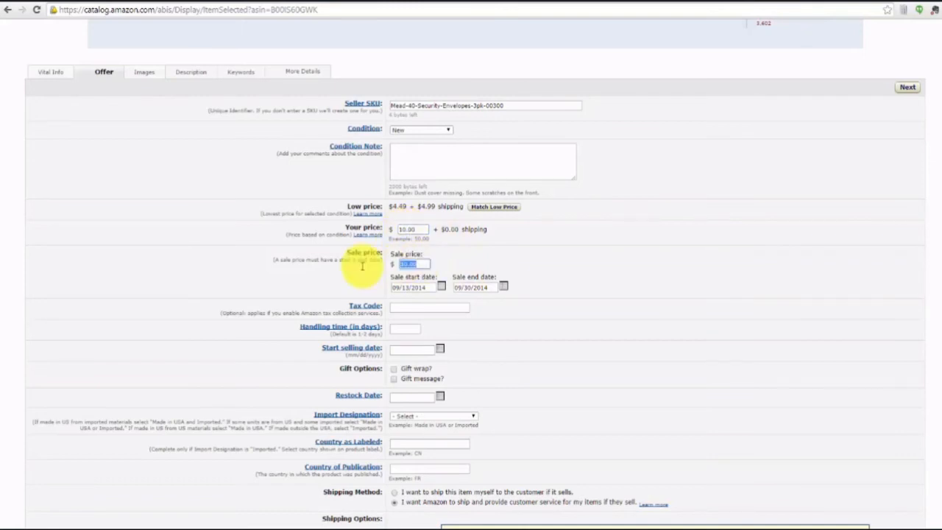
text(8)
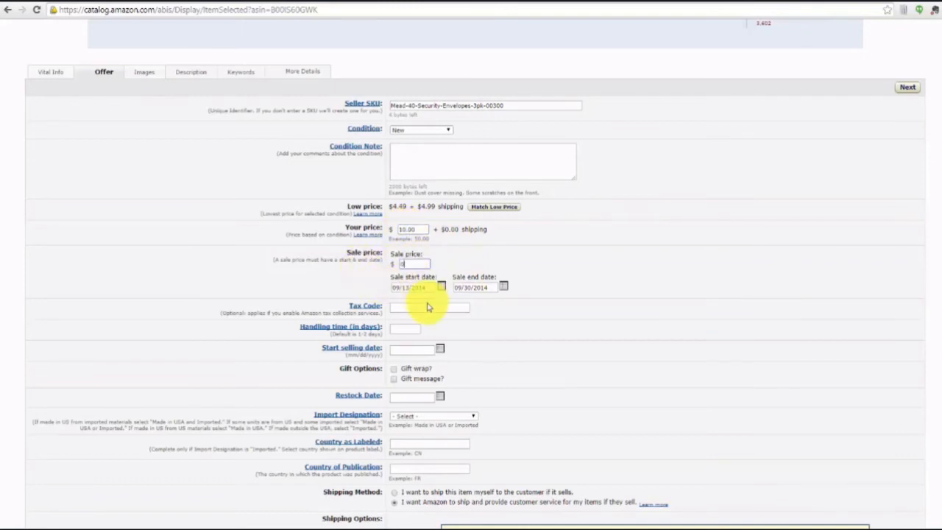
drag(429, 287, 344, 286)
text(0)
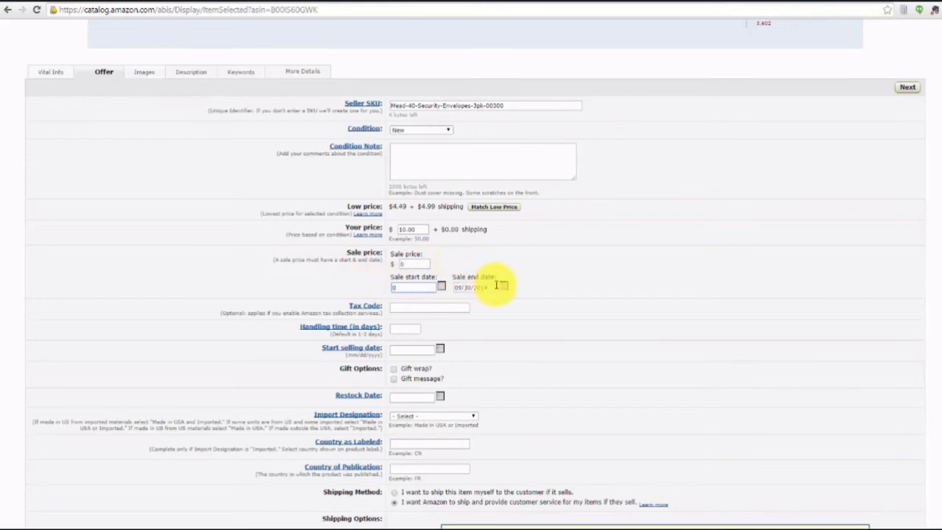
drag(490, 286, 440, 289)
text(0)
- Set the offer's tax code to A_GEN_TAX
click(427, 308)
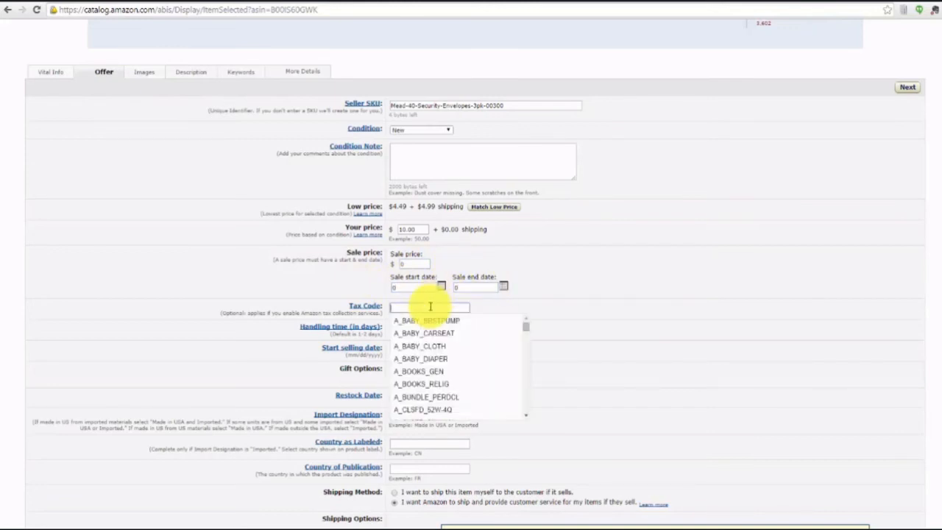
drag(526, 326, 523, 376)
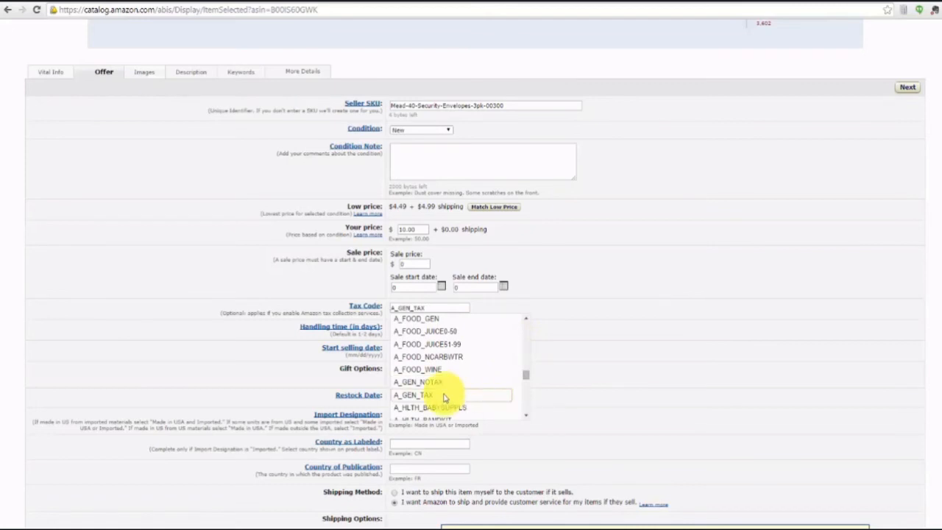
mouse_move(525, 374)
mouse_down()
mouse_move(529, 406)
mouse_move(524, 379)
mouse_up()
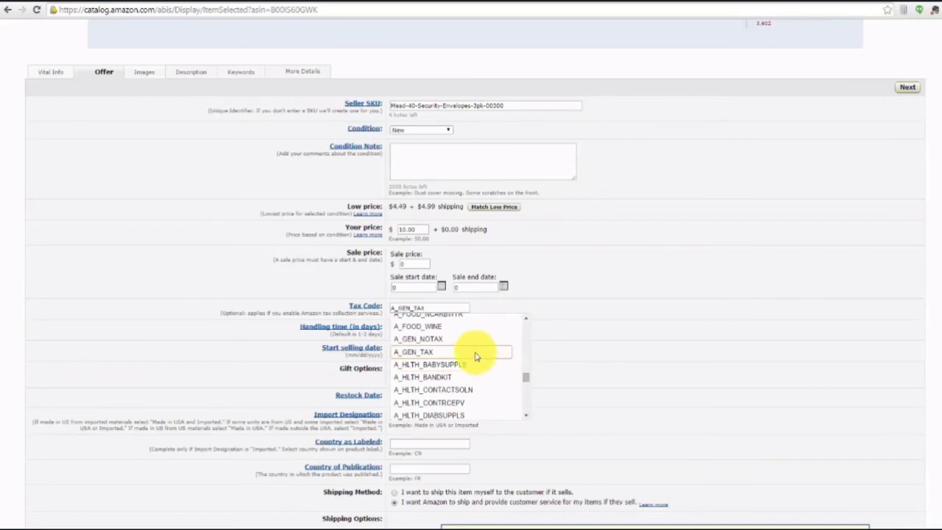
click(476, 357)
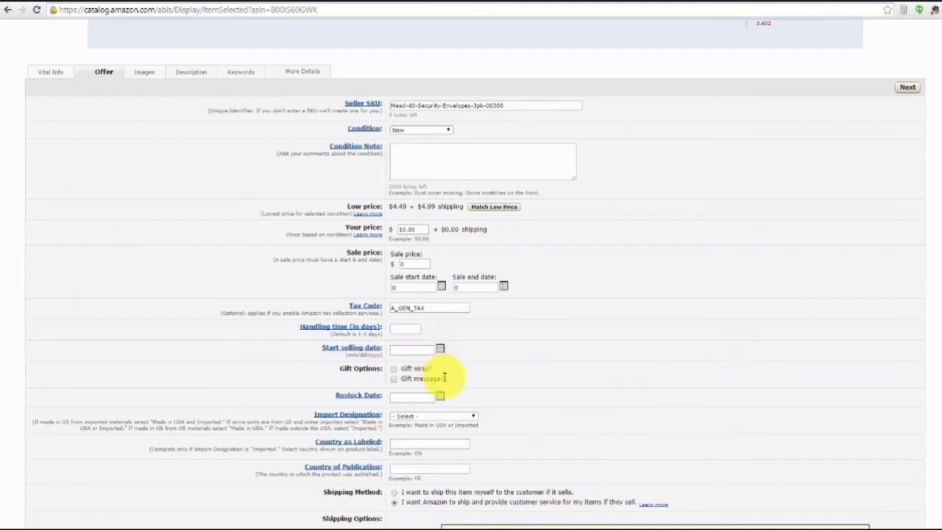
- Check the listing's Images section, then return to the Offer section to save and finish the listing
scroll(484, 375, down, 1)
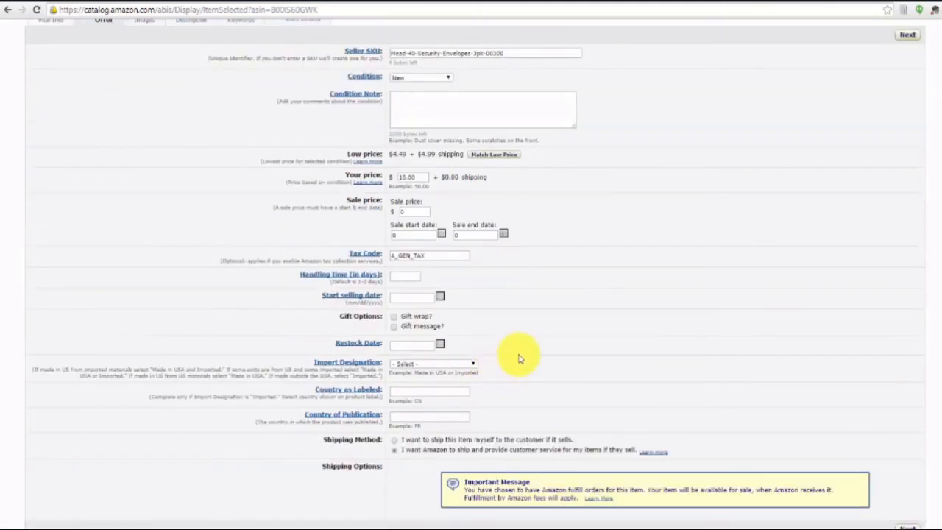
scroll(519, 359, down, 1)
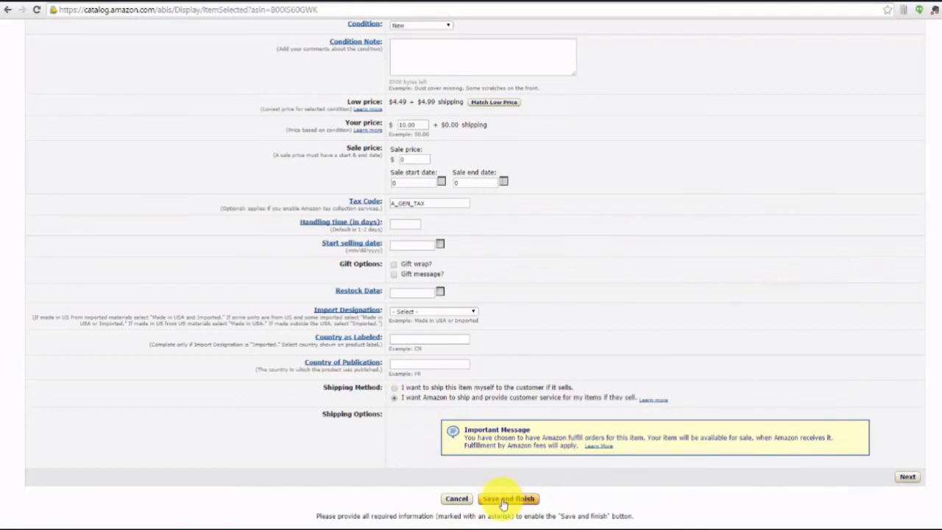
click(904, 478)
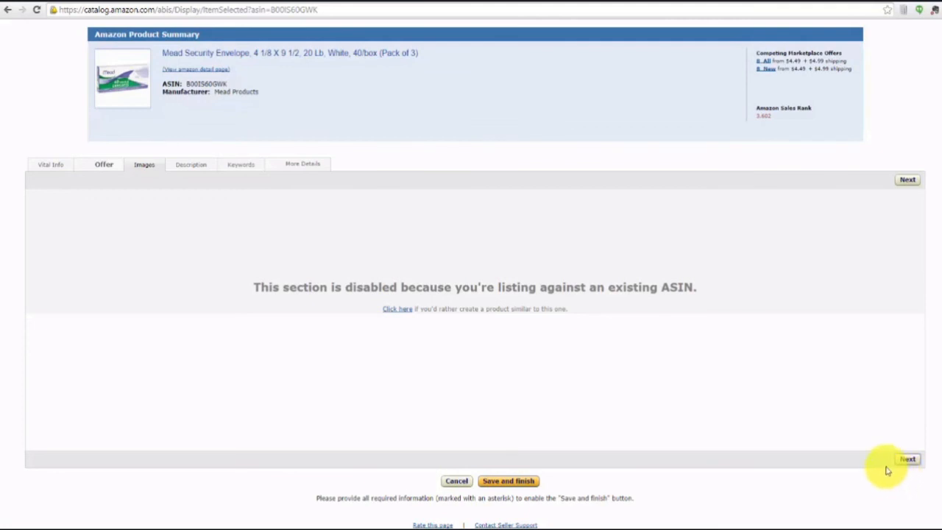
click(104, 166)
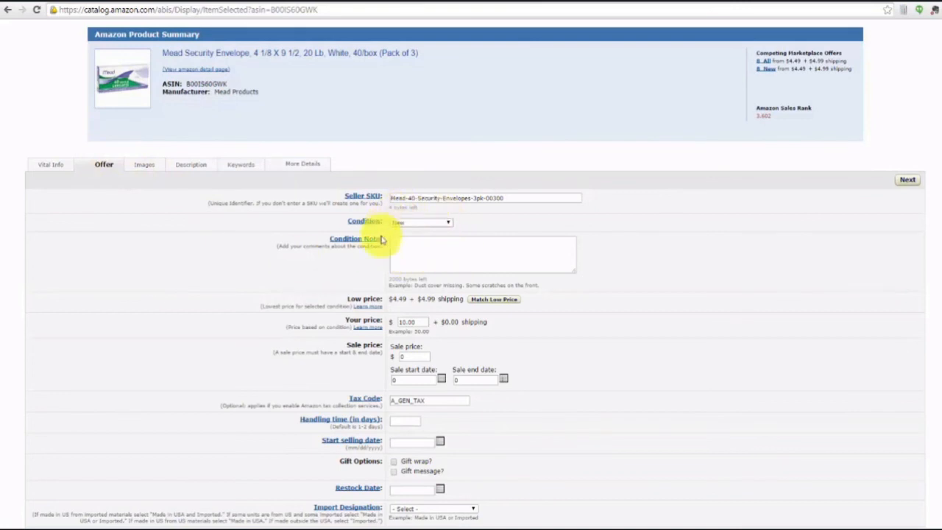
scroll(479, 319, down, 3)
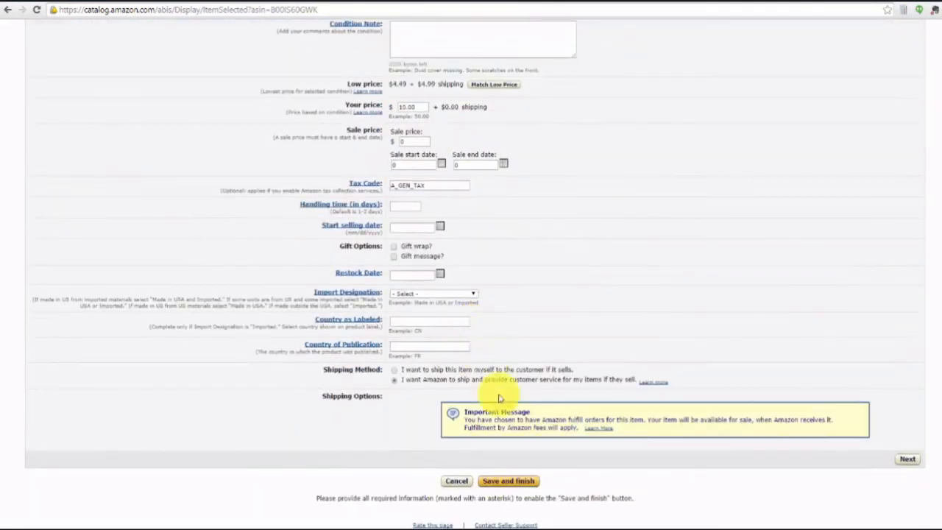
click(507, 482)
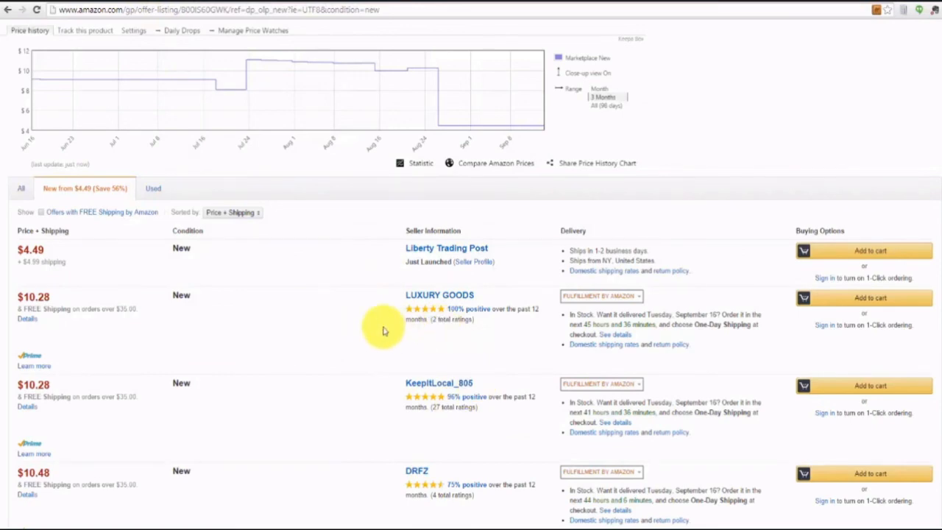
- Review the prices and sellers of the competing new offers on the product's Amazon offer listing page
scroll(383, 318, down, 4)
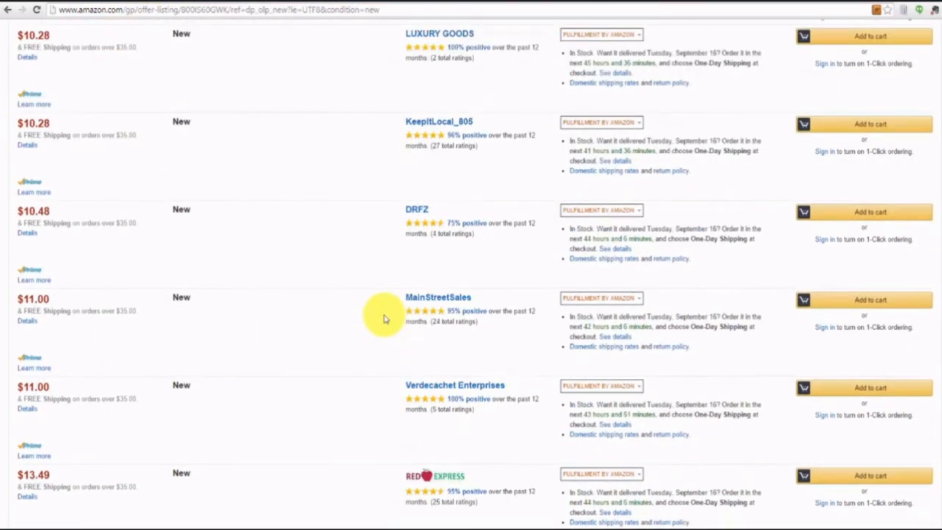
scroll(377, 319, up, 7)
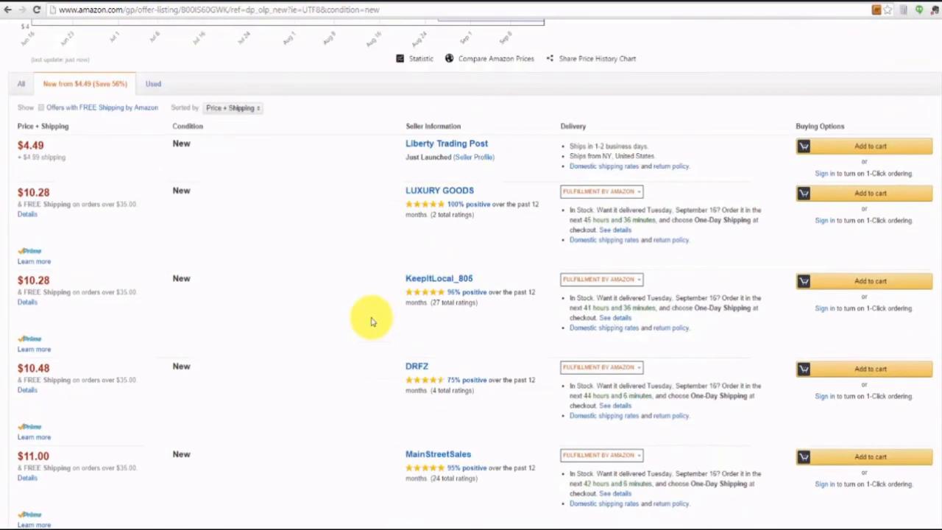